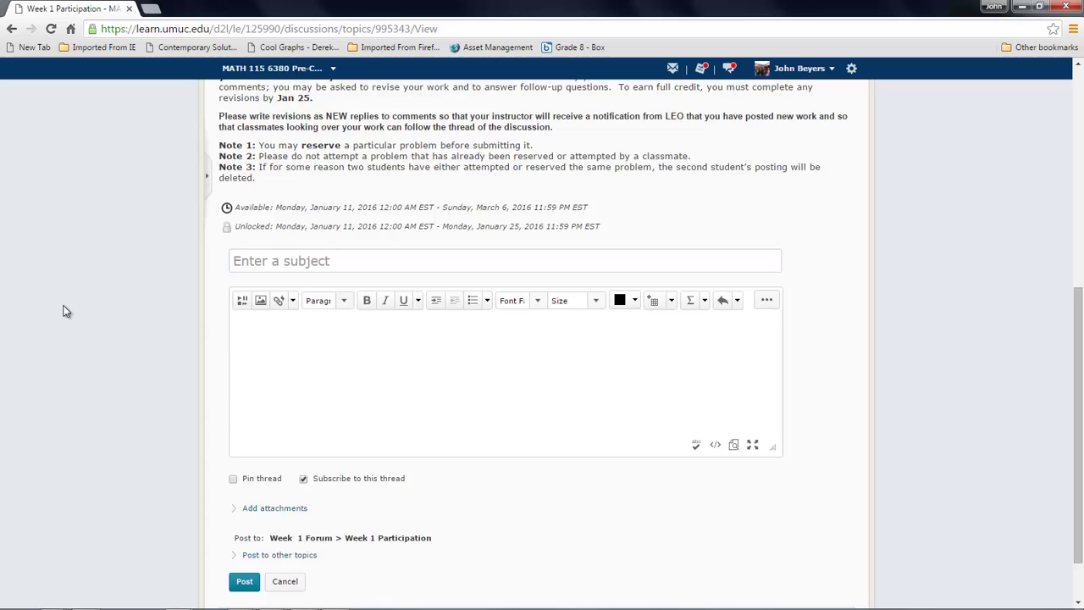
- Set the subject of the new Week 1 Participation thread to "Equation Editor"
scroll(66, 310, "up", 5)
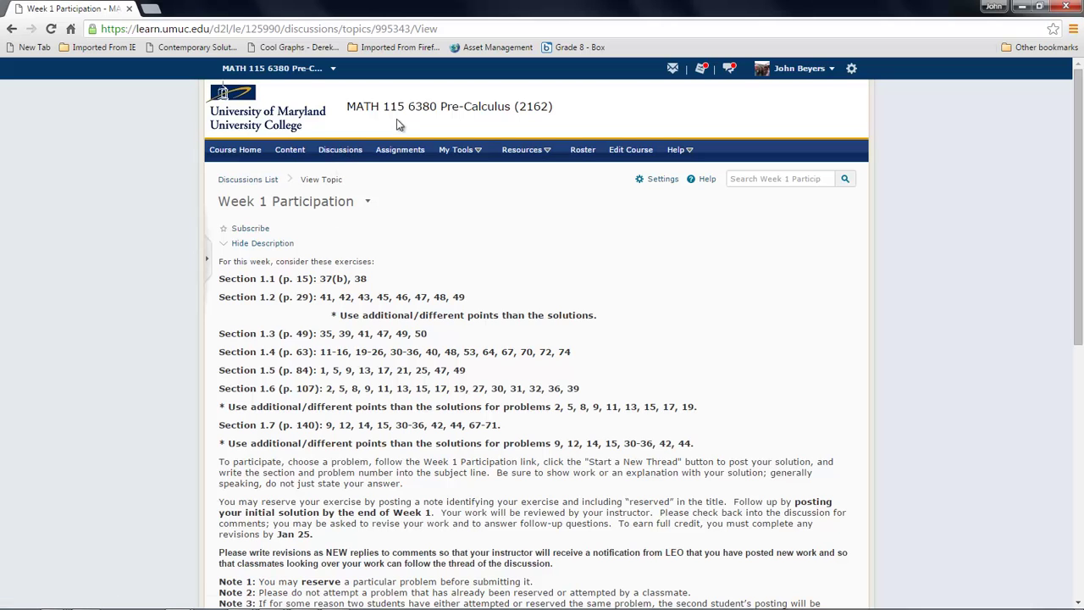
scroll(267, 203, "down", 4)
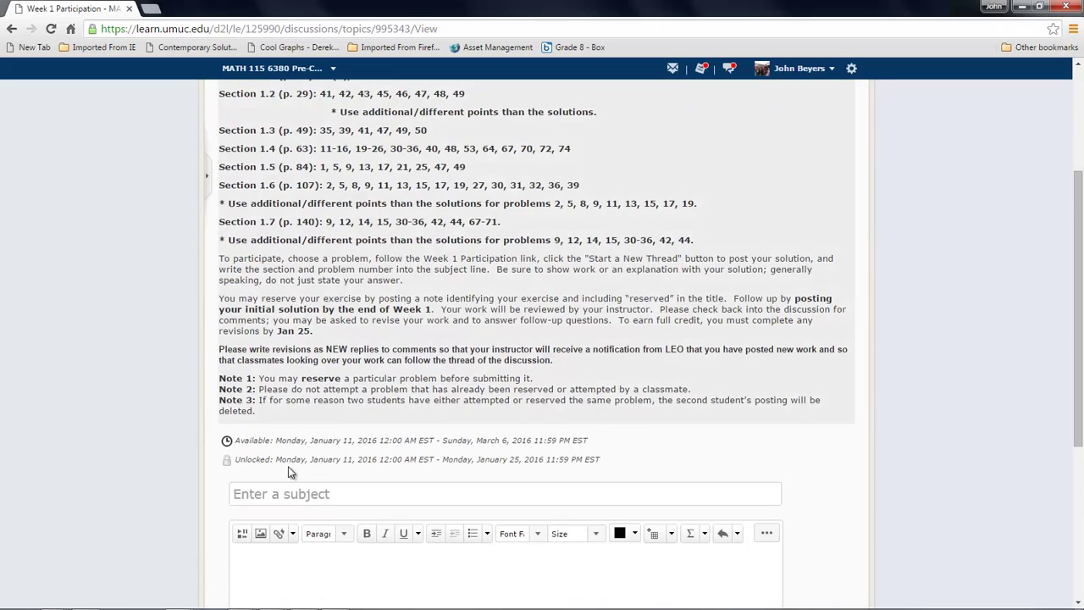
left_click(270, 442)
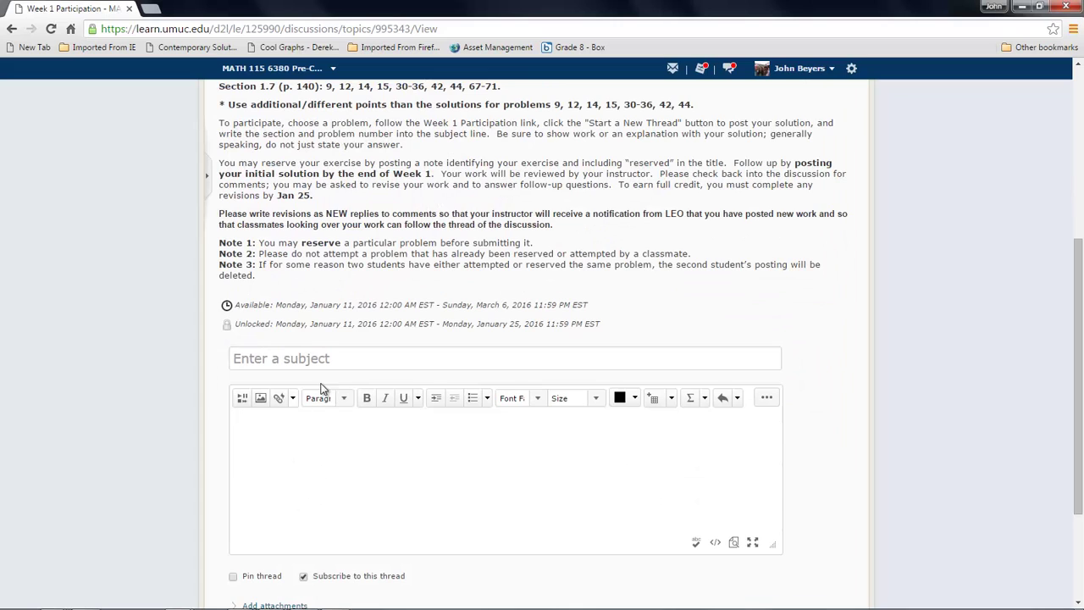
left_click(337, 363)
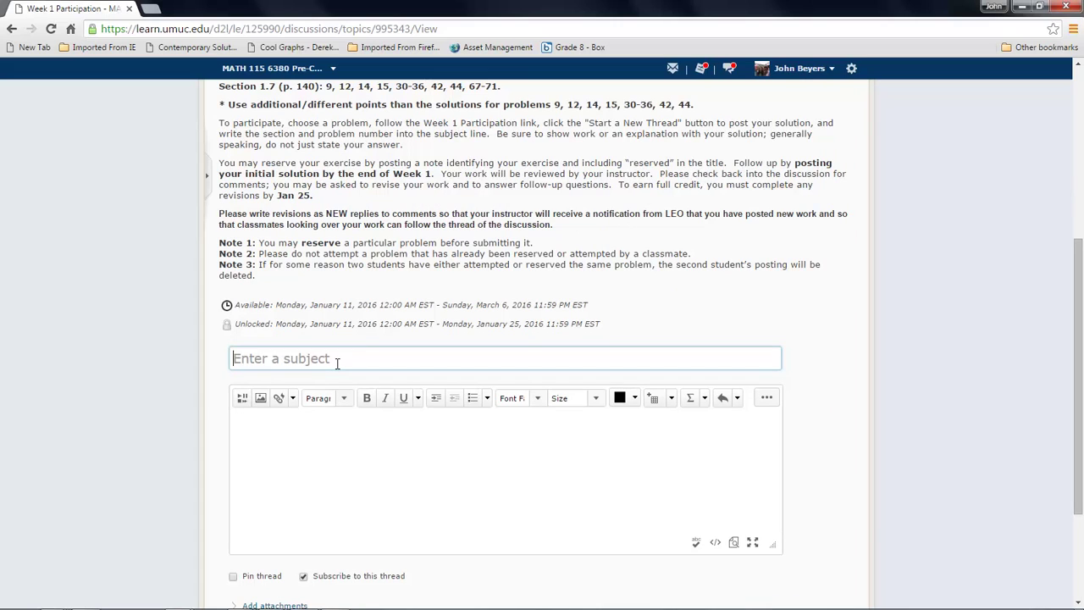
type("Equation Edi")
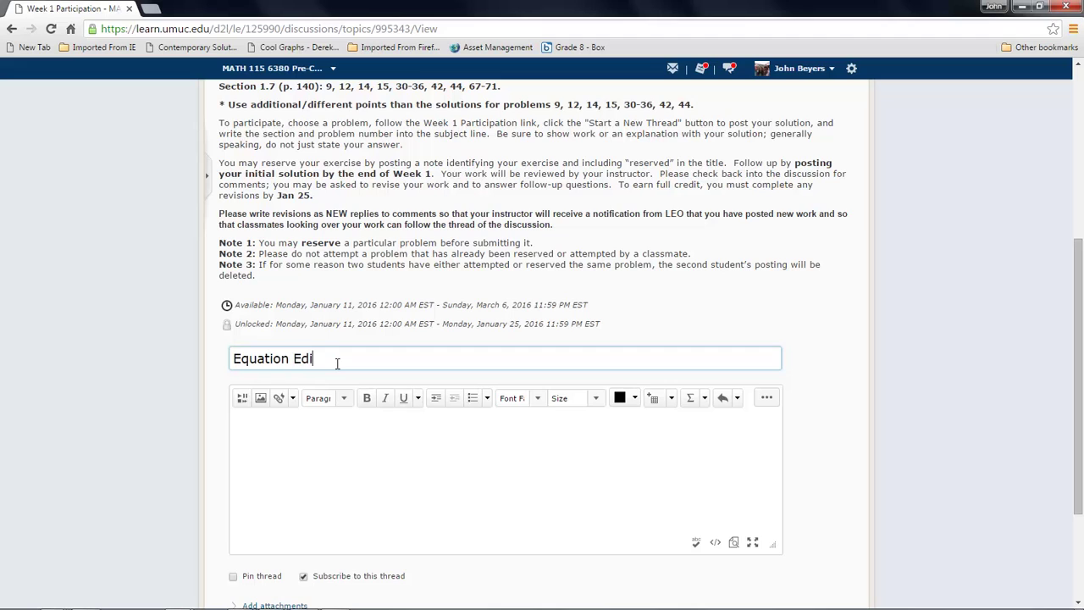
type("tor")
left_click(690, 398)
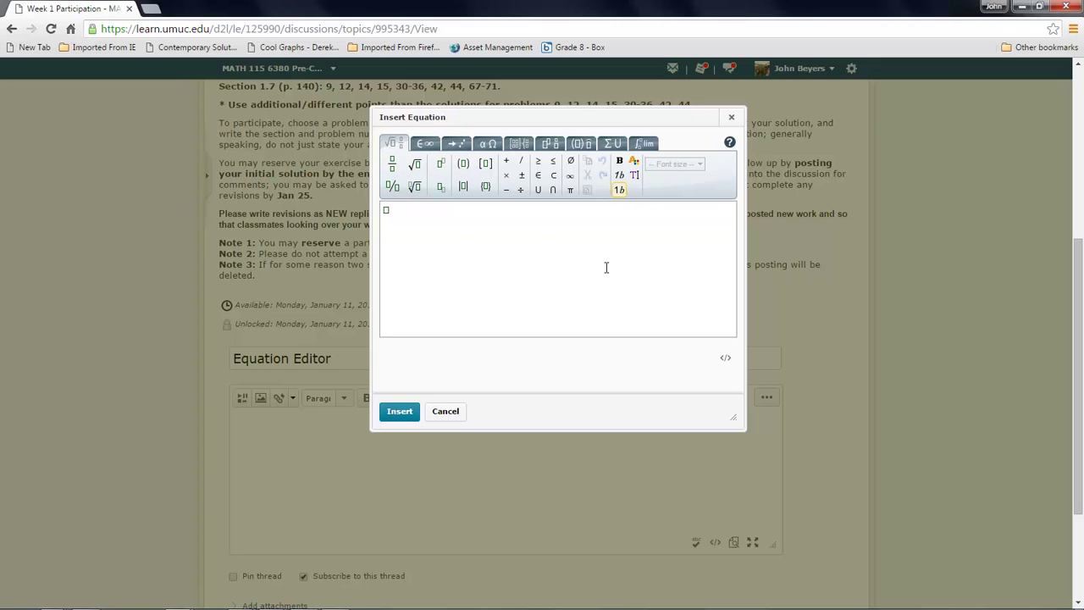
type("f")
type("=")
type("mx")
type("+b")
left_click(401, 413)
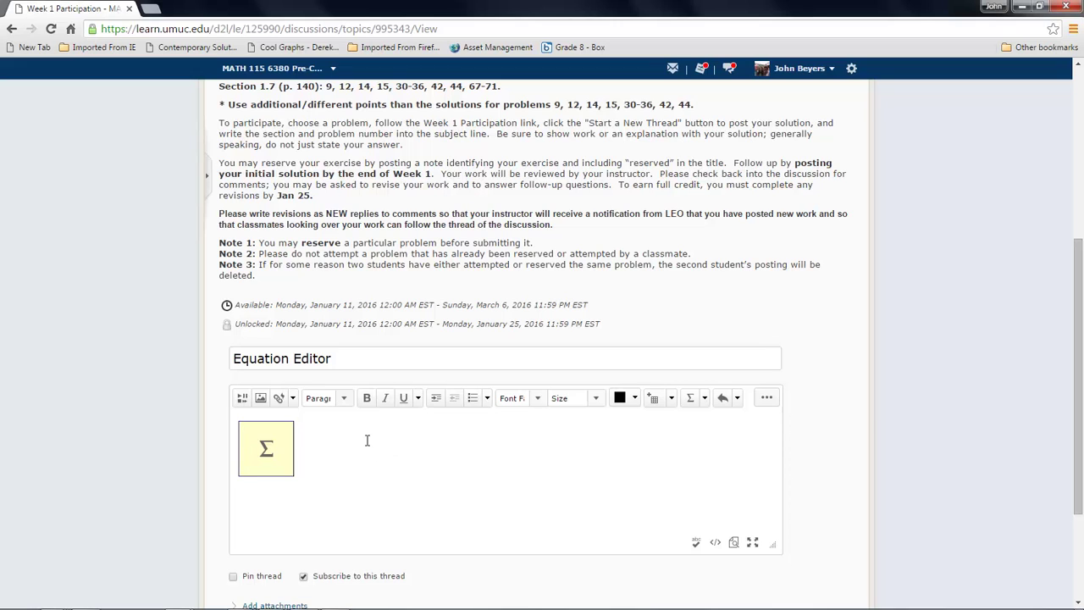
scroll(368, 439, "down", 2)
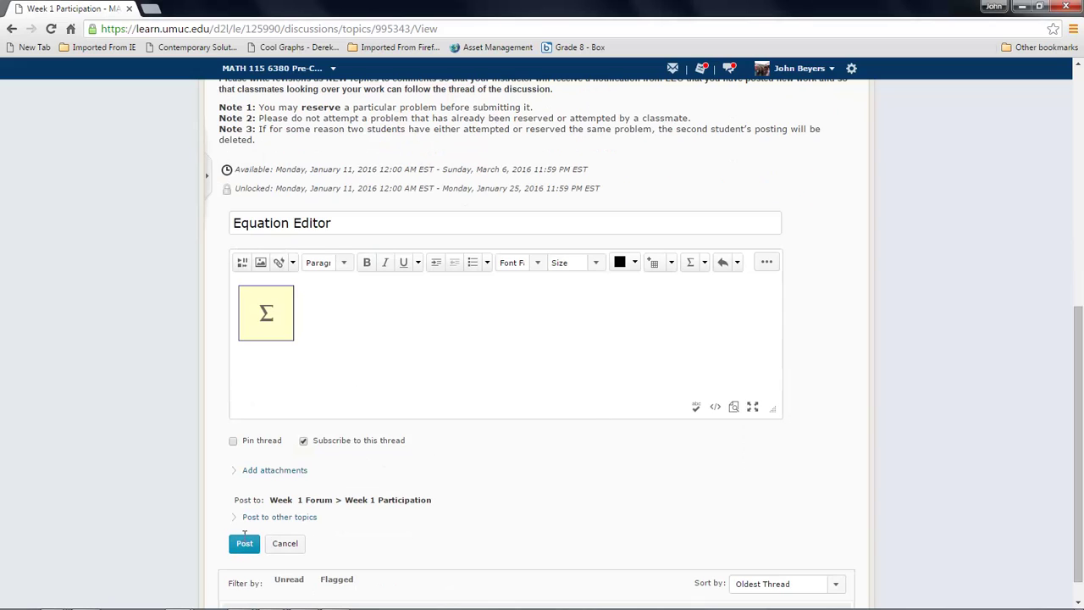
left_click(273, 311)
key("Delete")
- Write "The equation of a line in slope-intercept form is:" in the message body and insert the equation y=mx+b after it
type("The equation of a line in slope-intercept form is:")
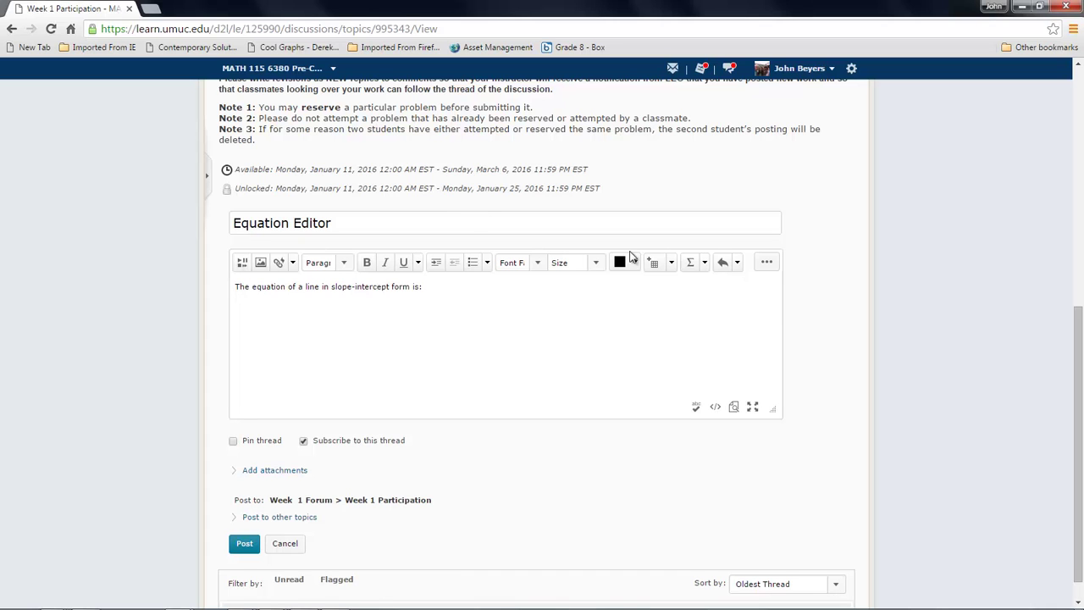
left_click(690, 262)
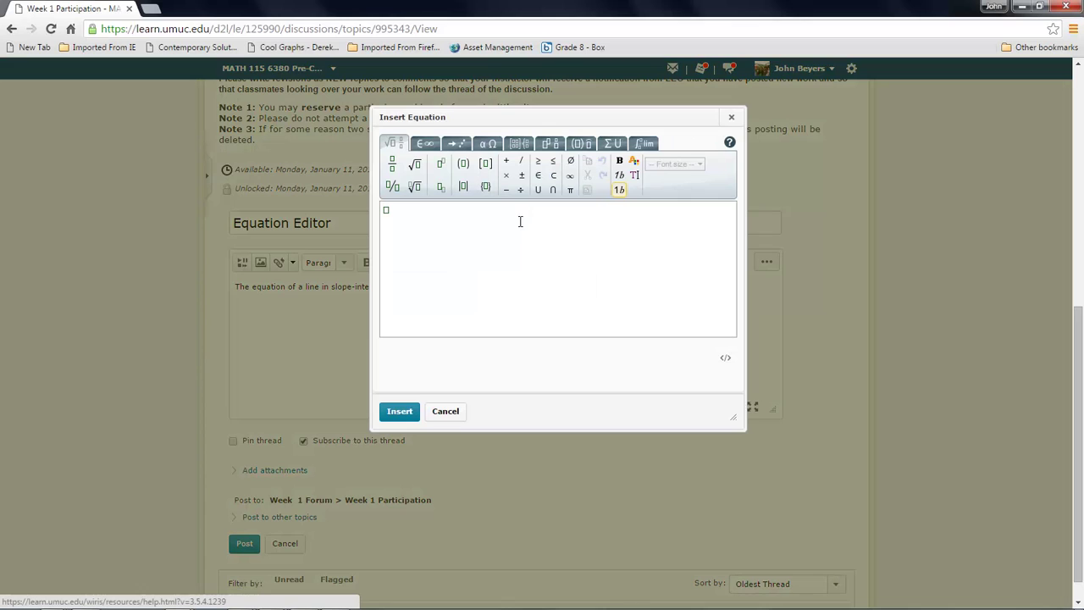
left_click(386, 207)
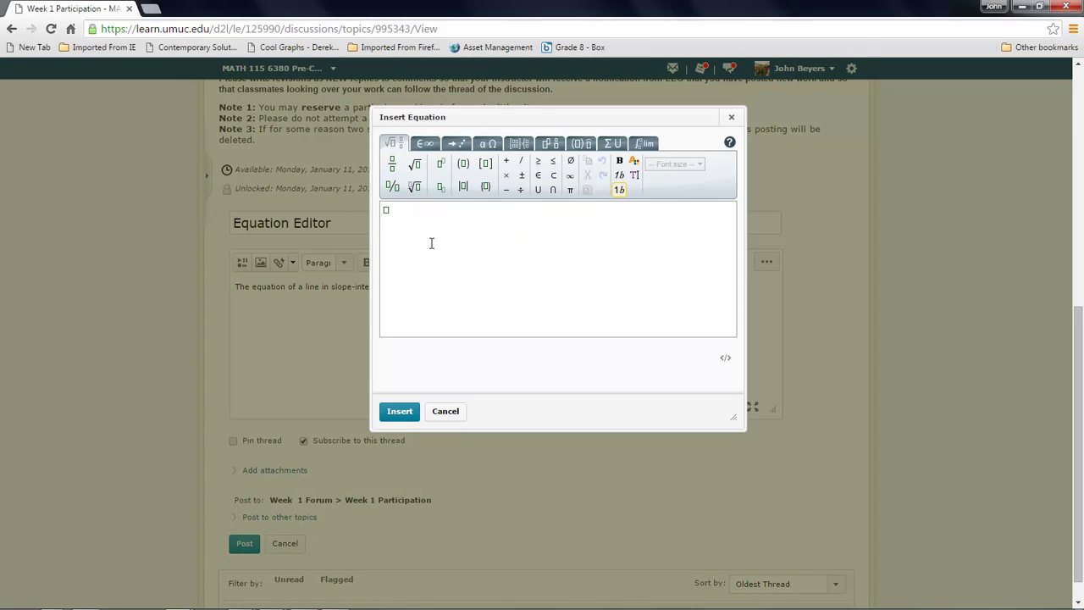
type("y=mx+b")
left_click(399, 412)
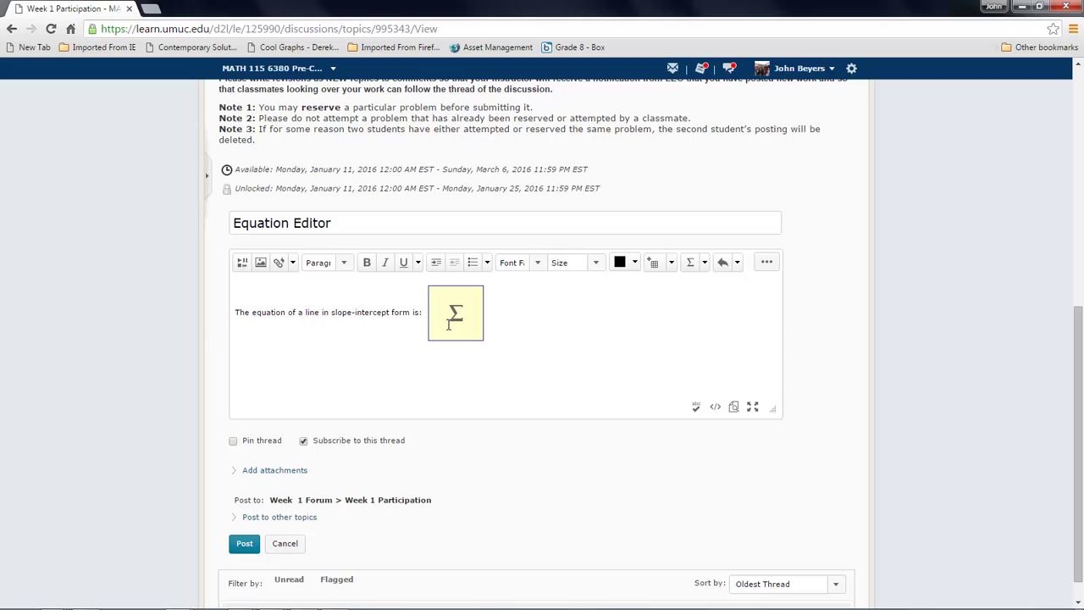
- Post the new thread to the Week 1 Participation topic
left_click(238, 313)
left_click_drag(462, 326, 239, 337)
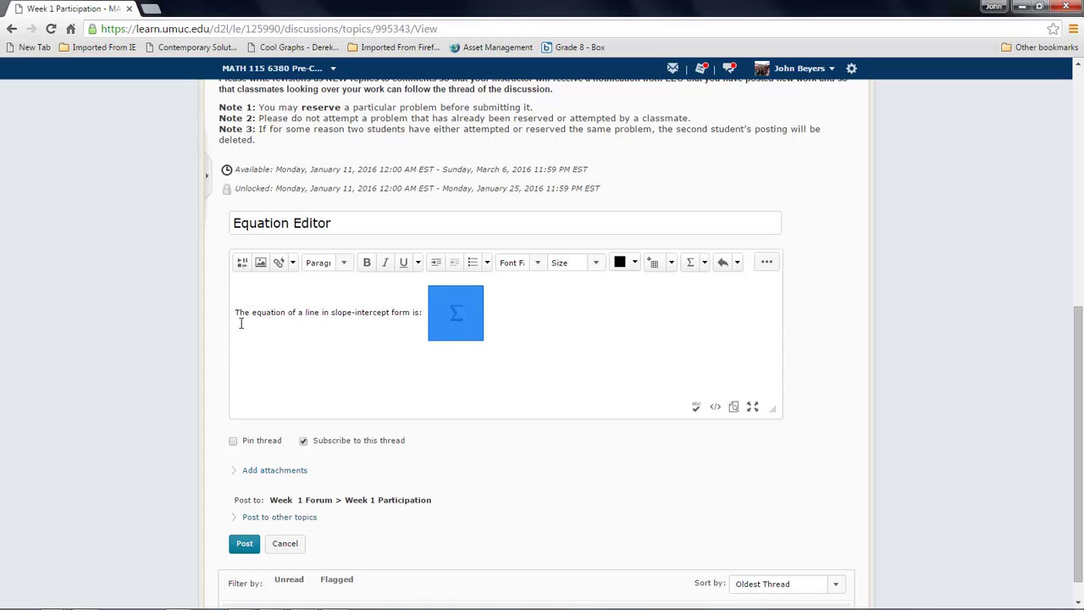
left_click(456, 314)
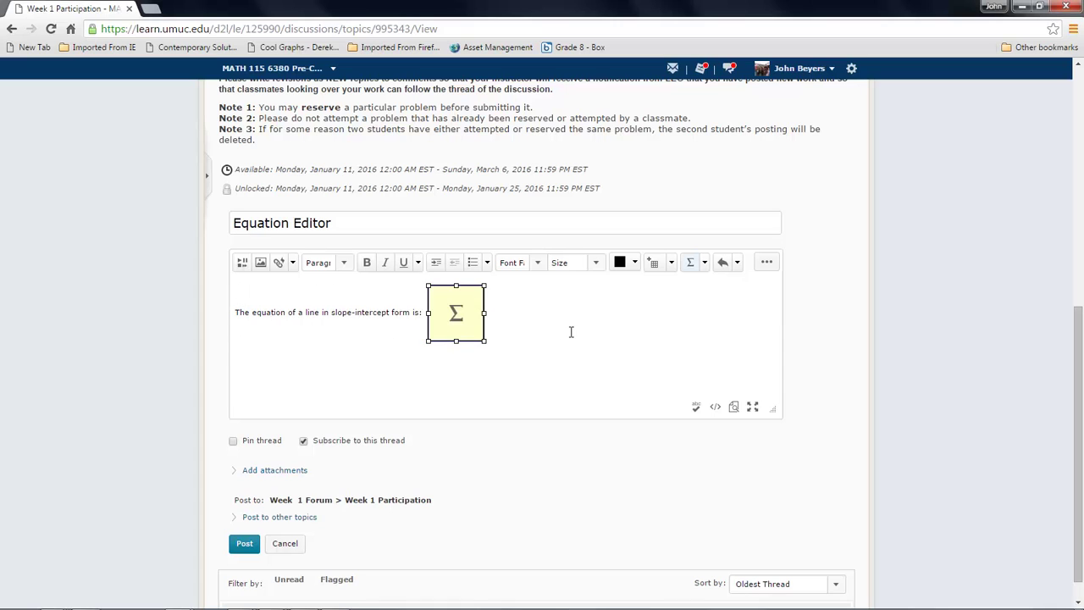
left_click(536, 293)
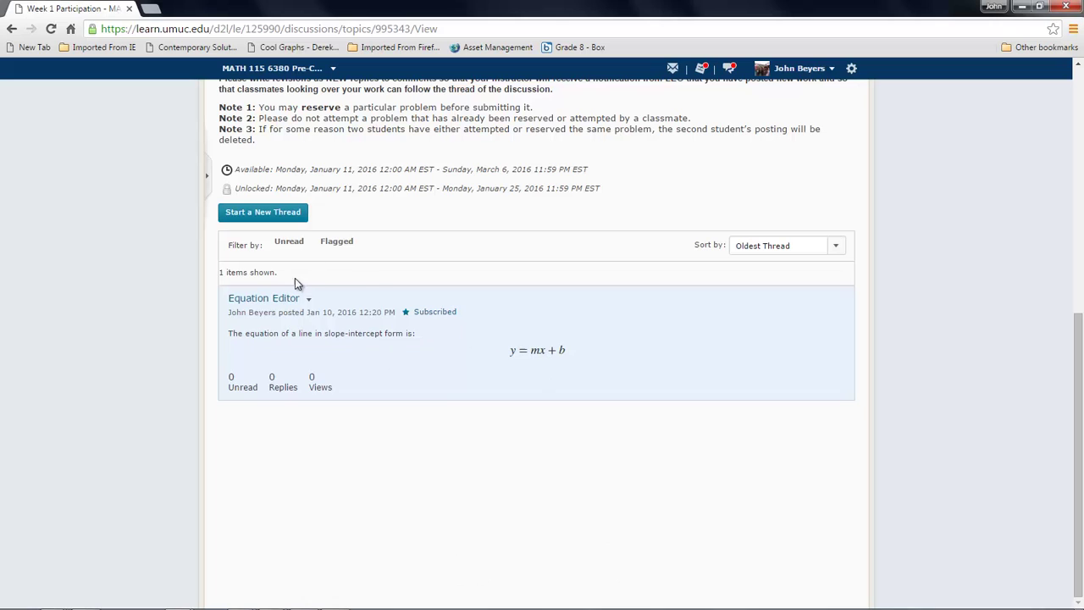
- Open the posted Equation Editor thread and start a reply to it
left_click(308, 299)
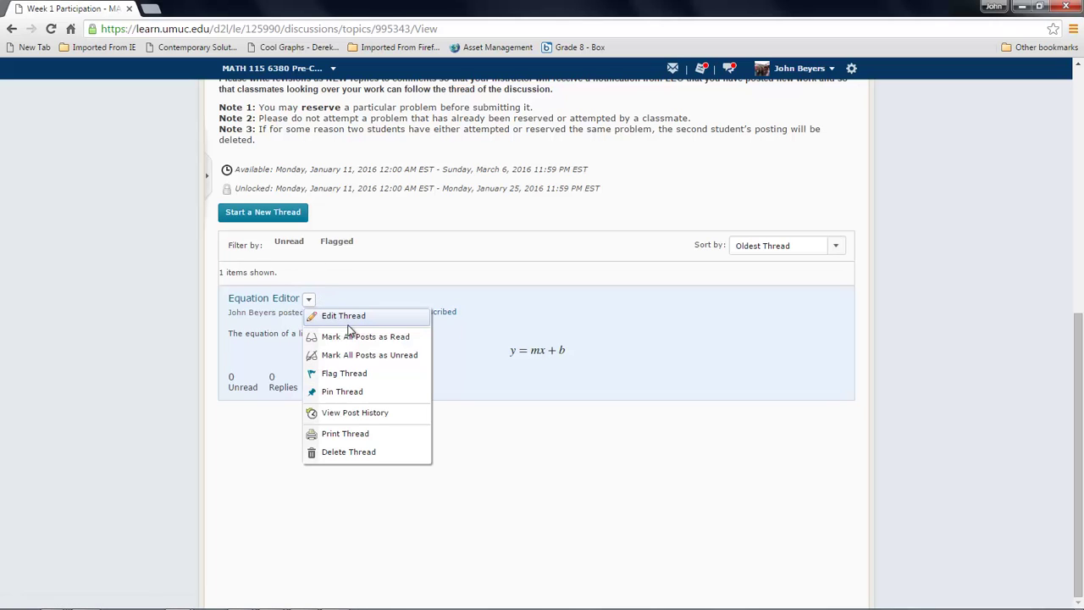
left_click(258, 315)
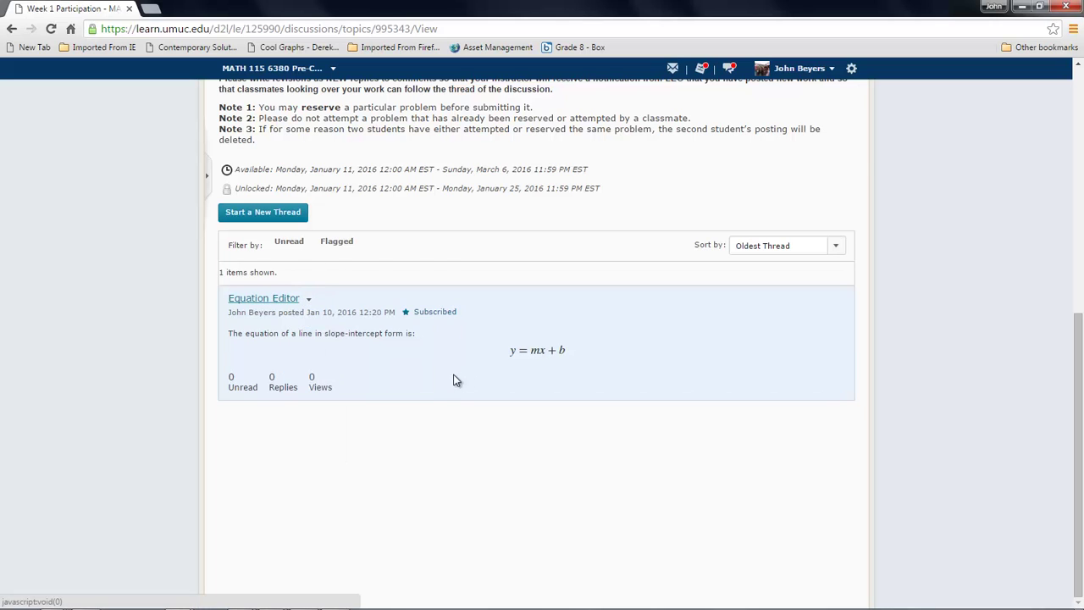
left_click(455, 381)
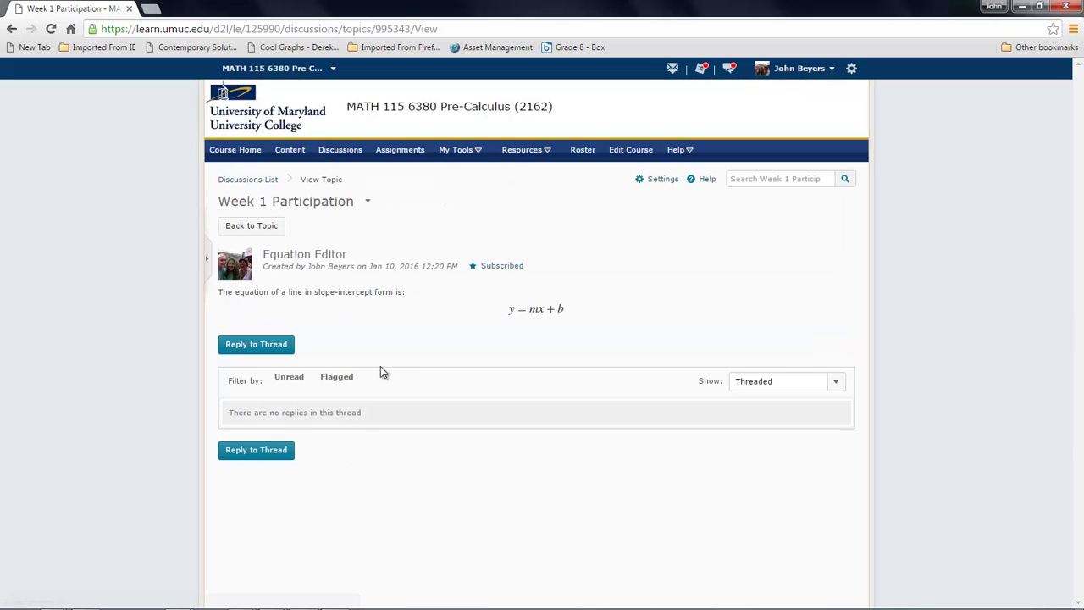
left_click(249, 343)
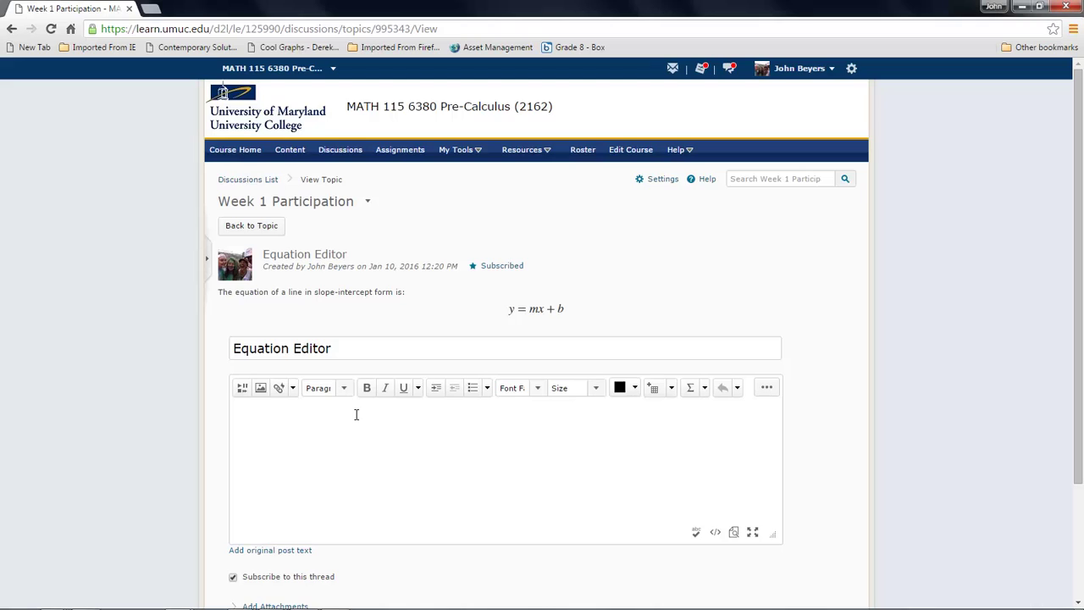
- Write "The general solution to a quadractic equation of the form:" in the reply body
type("The gener")
type("al form of a qua")
key("BackSpace")
key("BackSpace")
key("BackSpace")
key("BackSpace")
key("BackSpace")
key("BackSpace")
key("BackSpace")
key("BackSpace")
key("BackSpace")
key("BackSpace")
key("BackSpace")
key("BackSpace")
key("BackSpace")
key("BackSpace")
key("BackSpace")
key("BackSpace")
key("BackSpace")
key("BackSpace")
key("BackSpace")
key("BackSpace")
type("solution to a quadractic")
key("BackSpace")
type("c equation of the form:")
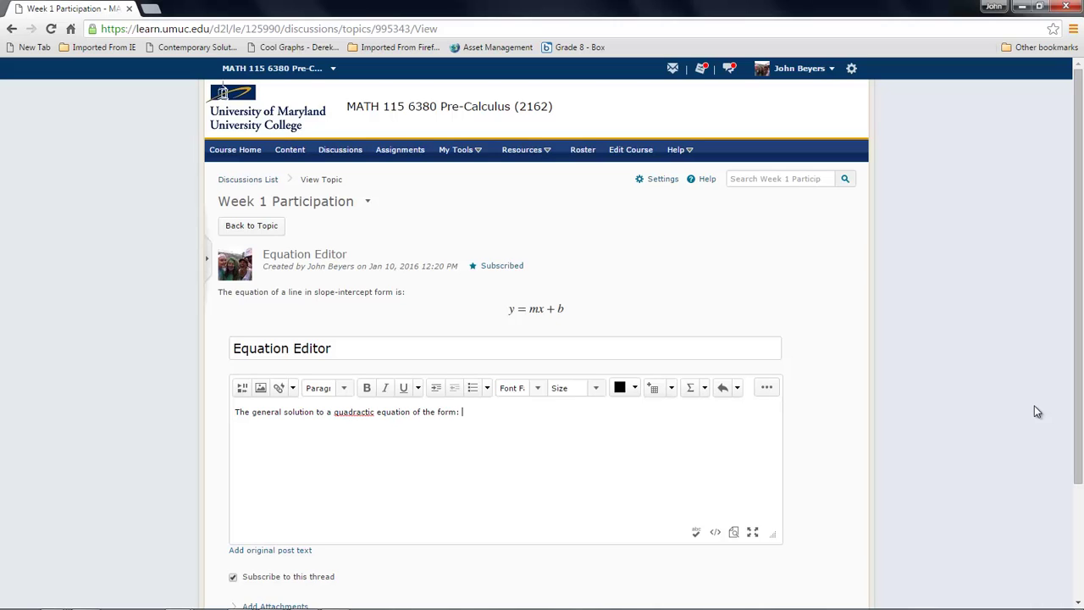
- Insert the equation ax²+bx+c=0 after the reply text, with the 2 as a superscript
left_click(691, 390)
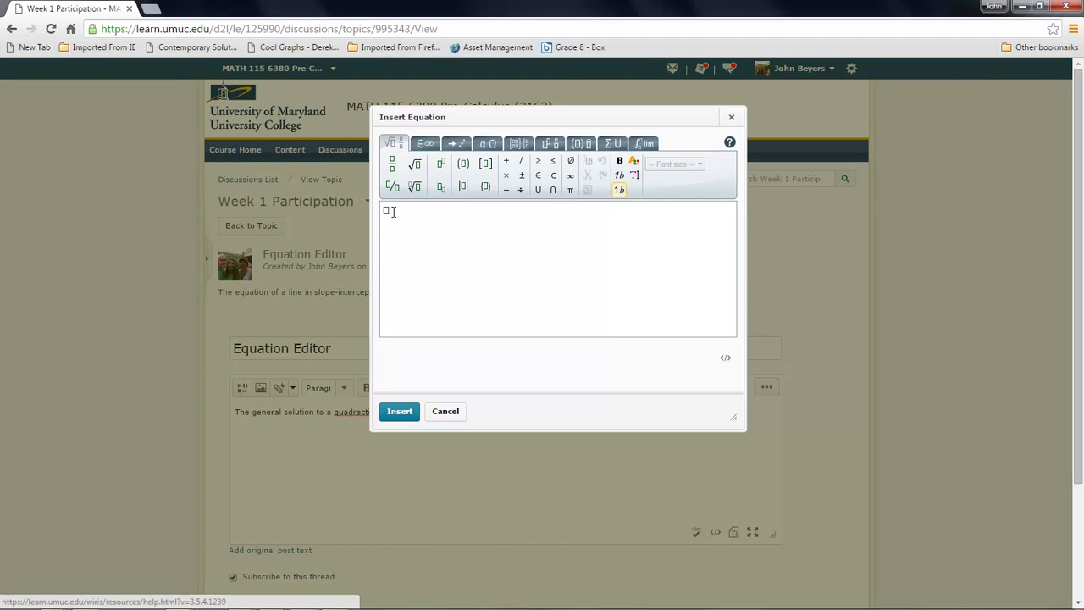
type("a")
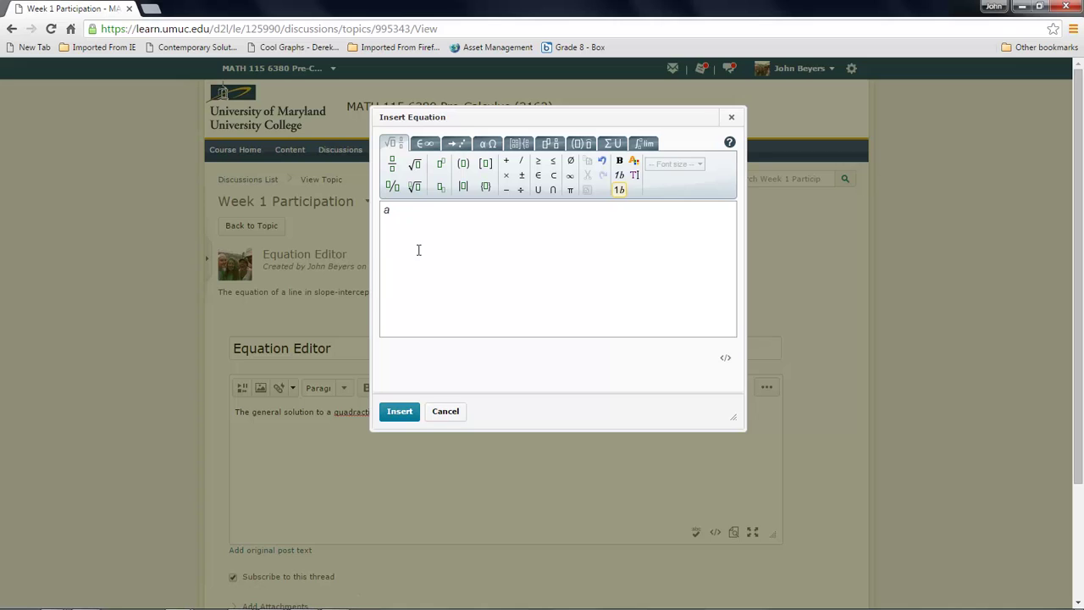
type("x")
left_click(441, 164)
type("2")
type("bx+c=0")
left_click(399, 411)
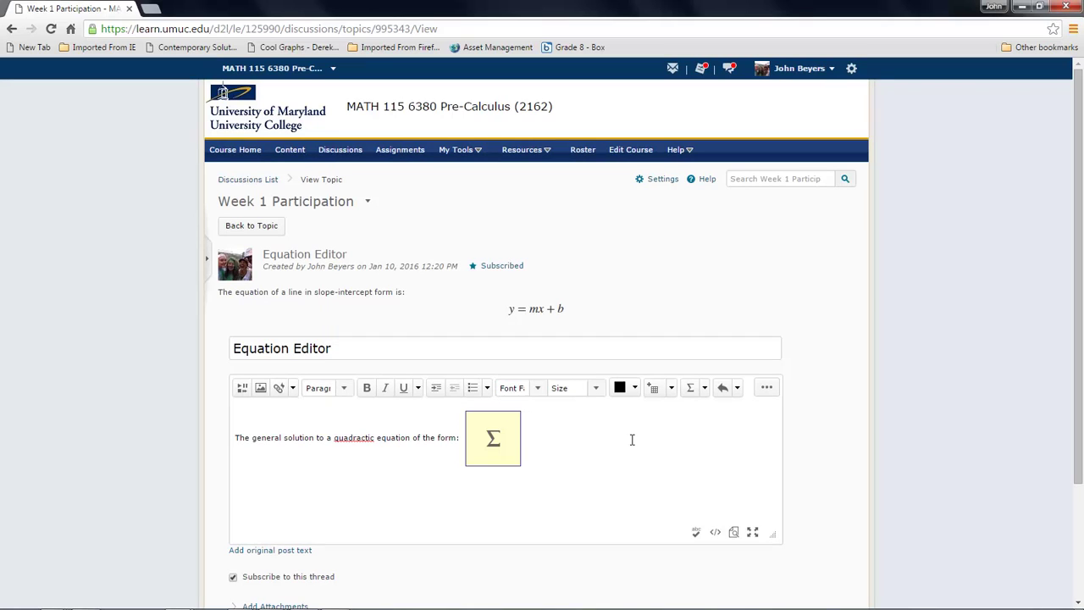
- Add a new line reading "is the formula (called the Quadratic Formula):" below the equation
key("Return")
type("is the formul")
type("a (called the Q")
type("ud")
type("drac")
type("tic For")
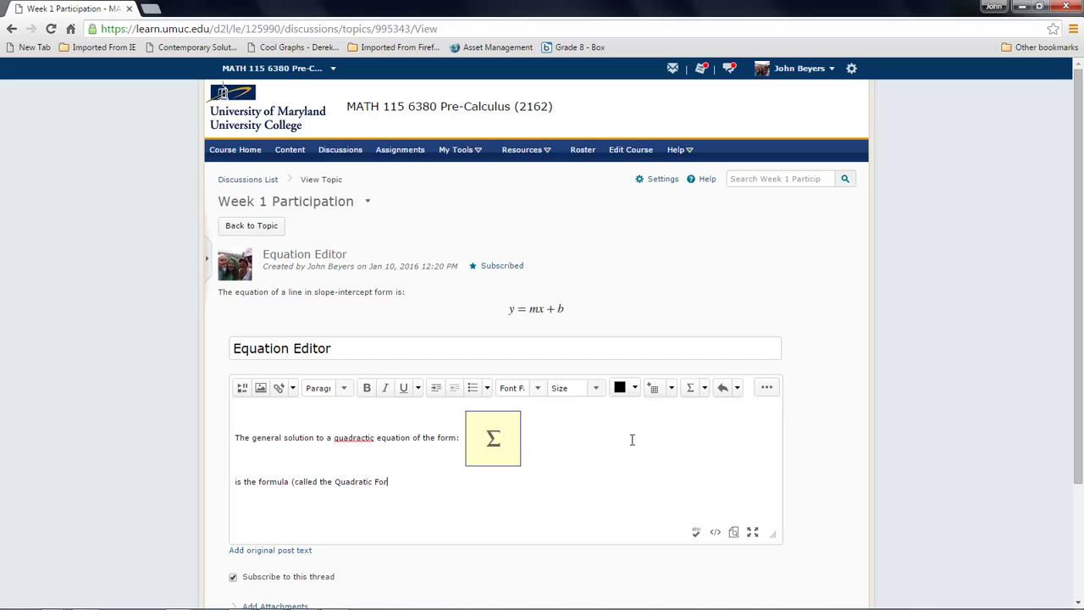
type("mula):")
- Start a second equation with x = followed by a fraction whose numerator begins with −b ±
left_click(692, 388)
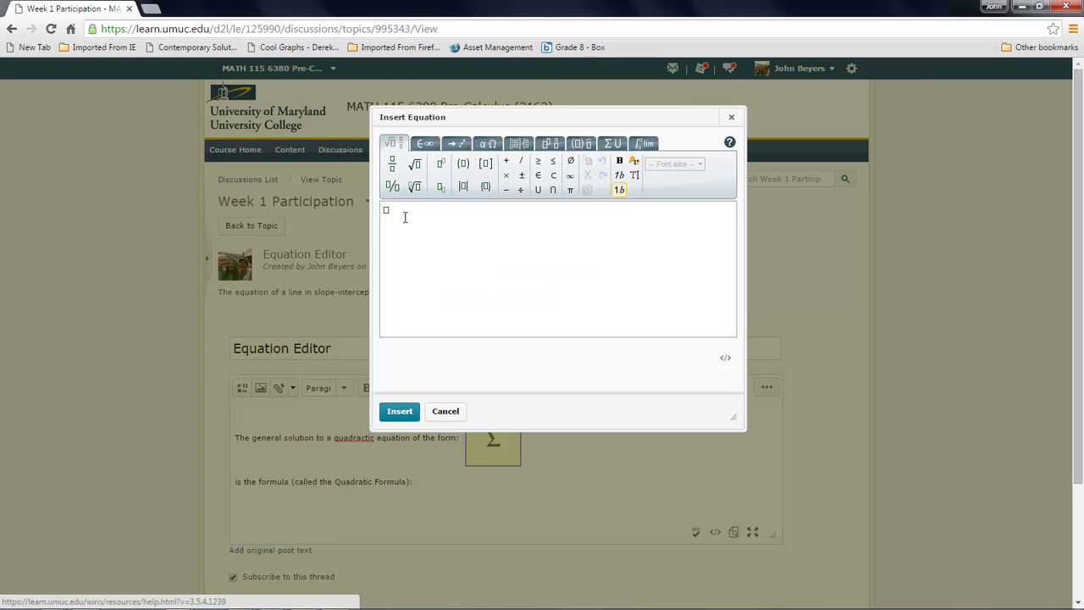
type("x ")
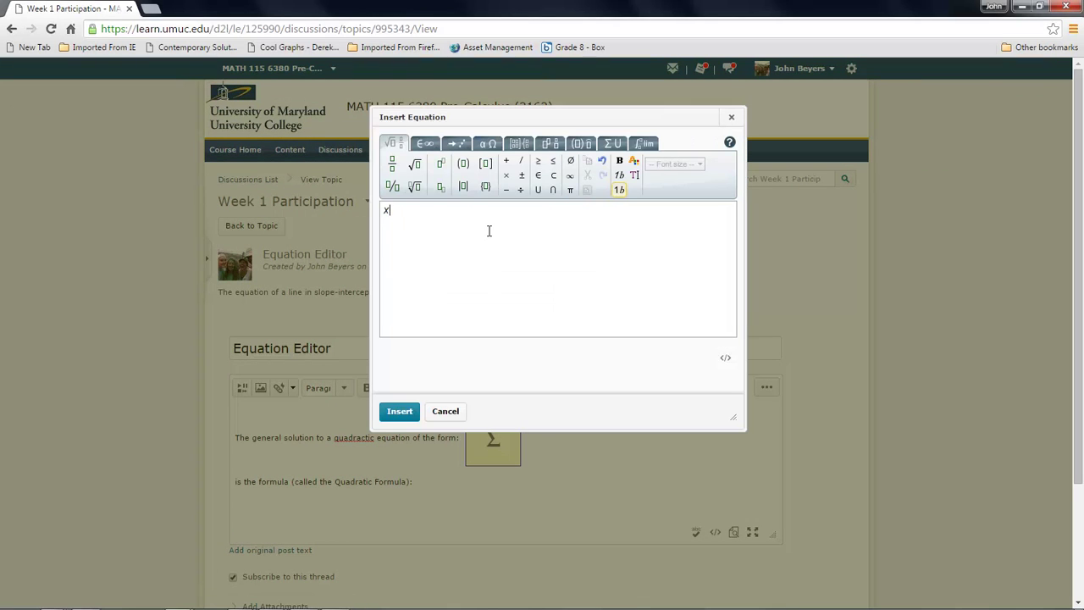
type("=")
left_click(392, 166)
type("-")
type("b")
left_click(522, 176)
- Add the square root of b²−4ac to the fraction's numerator
left_click(415, 166)
type("b")
left_click(441, 166)
type("2")
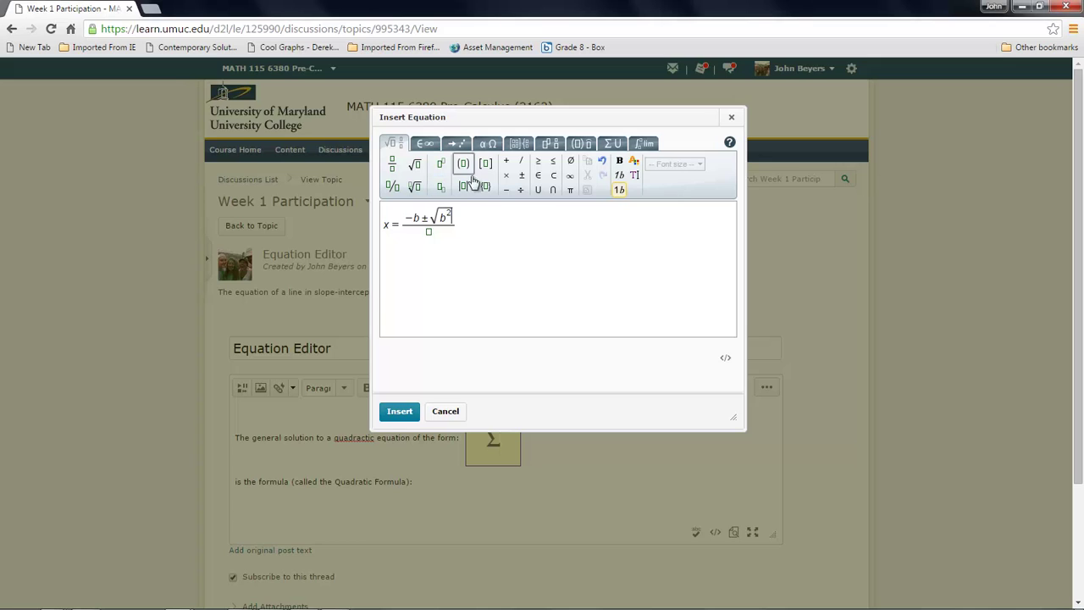
key("Right")
type("-4ac")
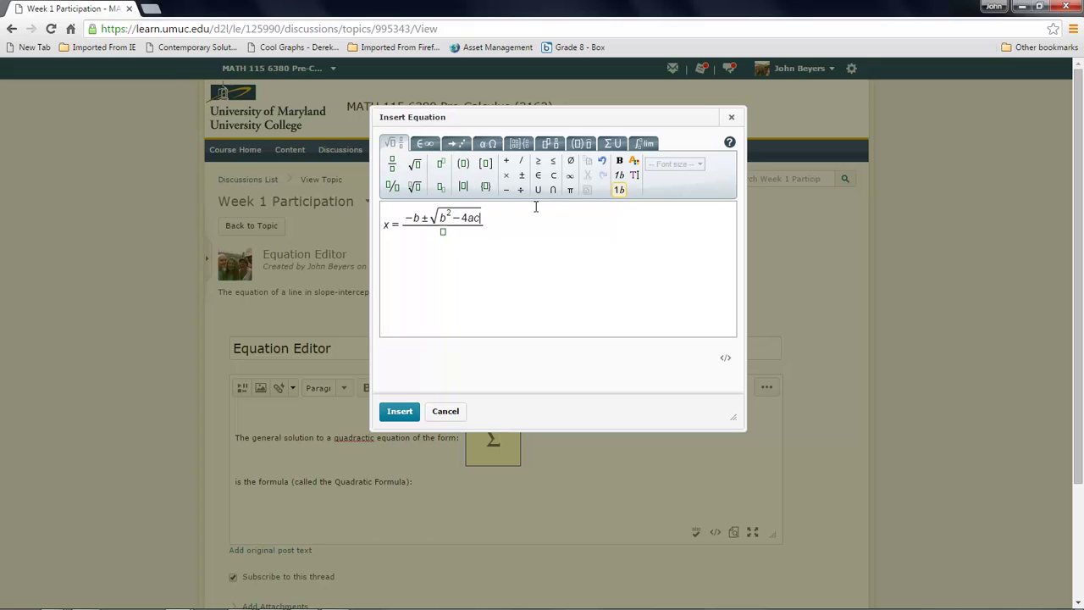
type("sdoisdfsd")
key("BackSpace")
key("BackSpace")
key("BackSpace")
key("BackSpace")
key("BackSpace")
key("BackSpace")
key("BackSpace")
key("BackSpace")
key("BackSpace")
- Set the fraction's denominator to 2a and insert the finished formula into the reply
key("Tab")
type("2a")
left_click(400, 412)
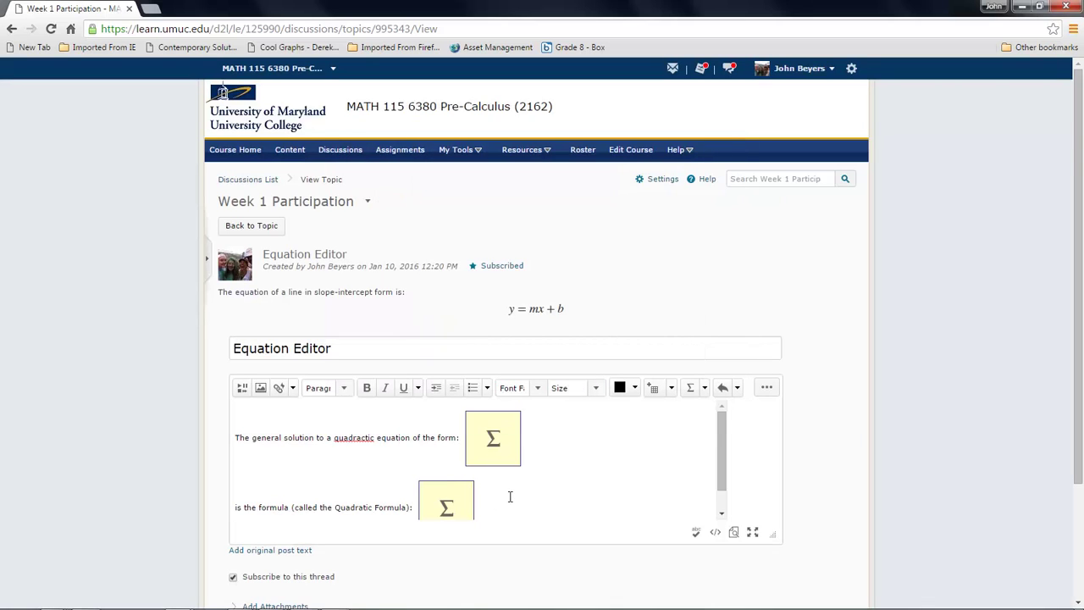
- Post the quadratic formula reply to the thread
scroll(508, 497, "down", 2)
scroll(160, 475, "down", 2)
scroll(159, 473, "down", 2)
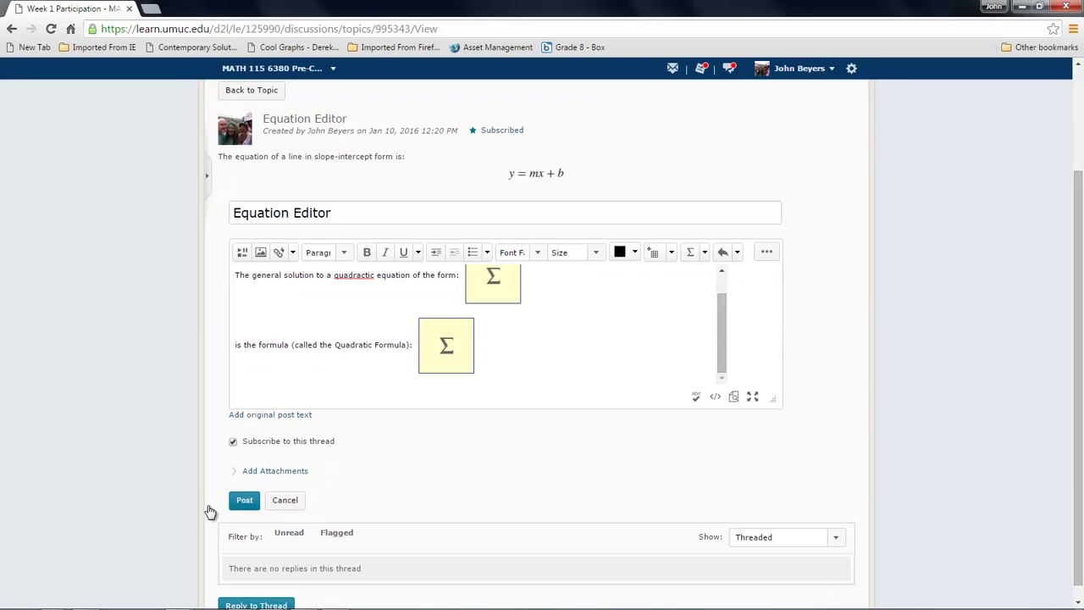
left_click(243, 499)
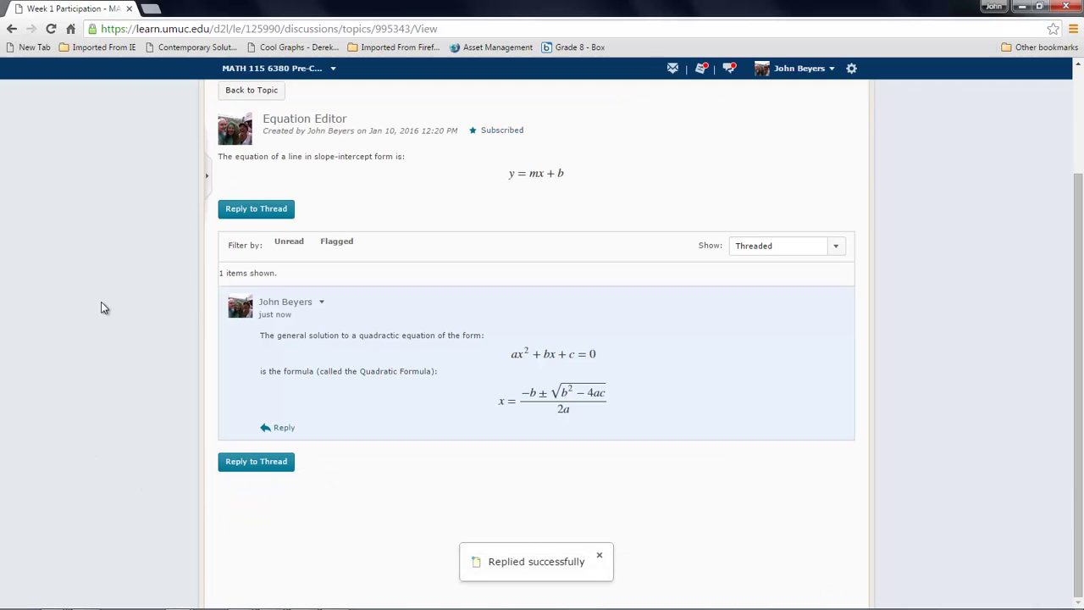
- Start a new reply to the thread and upload the image imagesCAQM39ME.jpg from the computer's Images folder
left_click(273, 466)
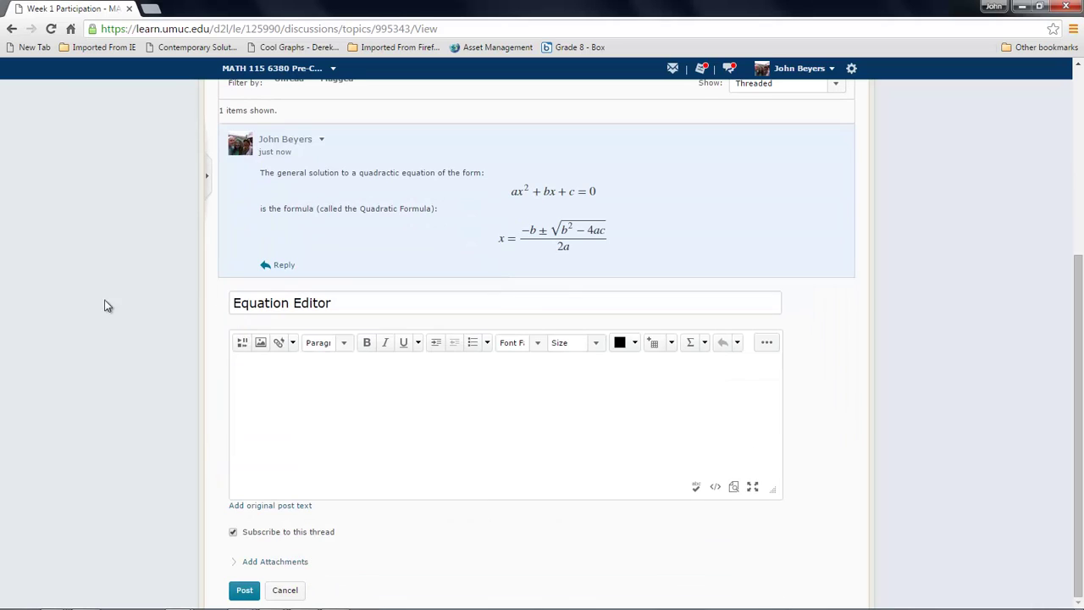
left_click(306, 387)
left_click(260, 343)
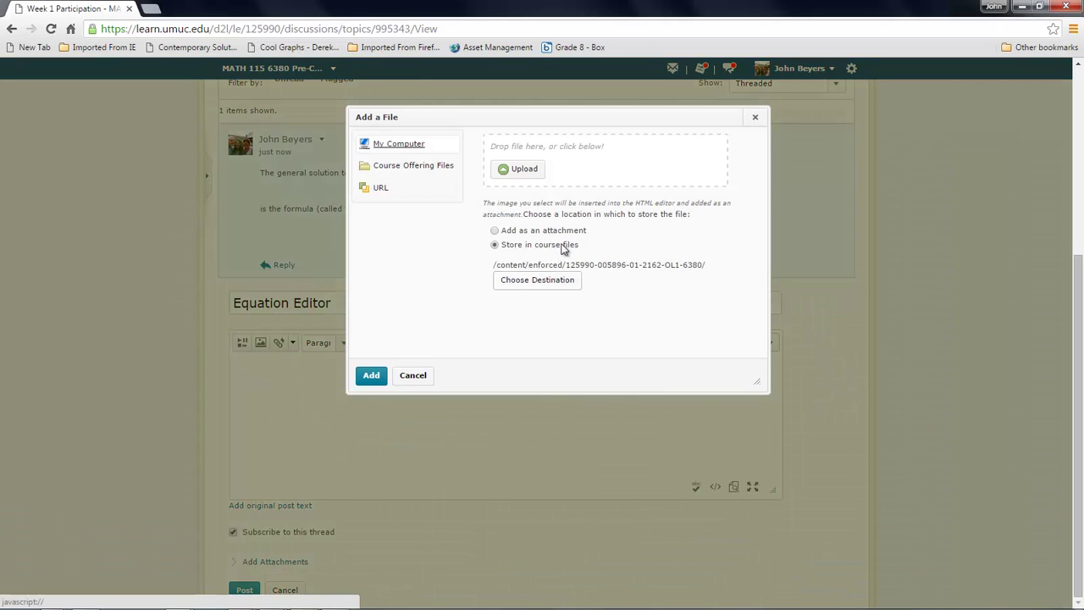
left_click(521, 168)
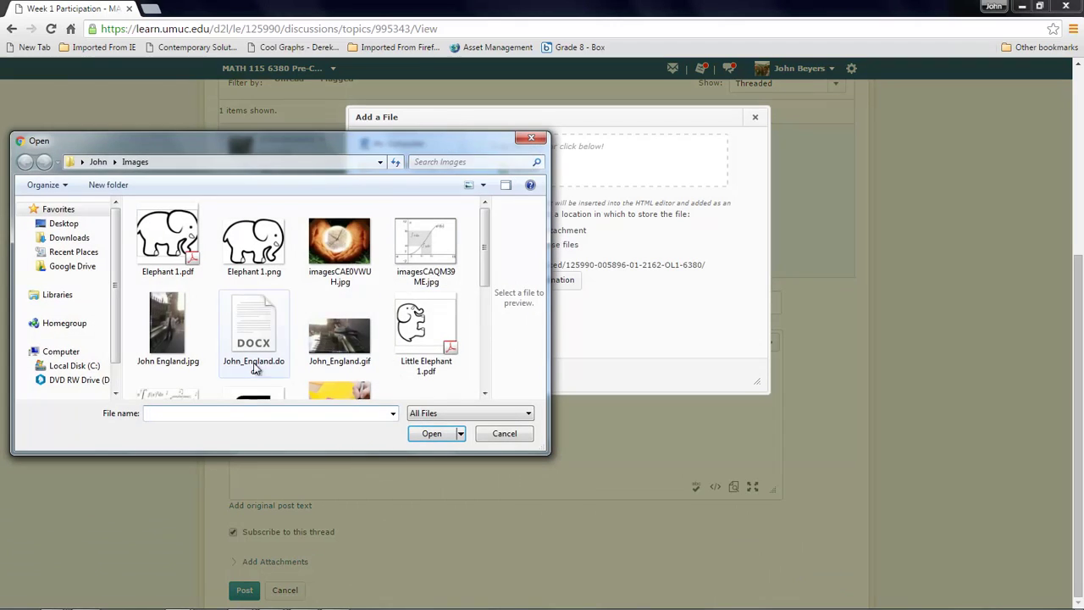
left_click(427, 241)
left_click(432, 433)
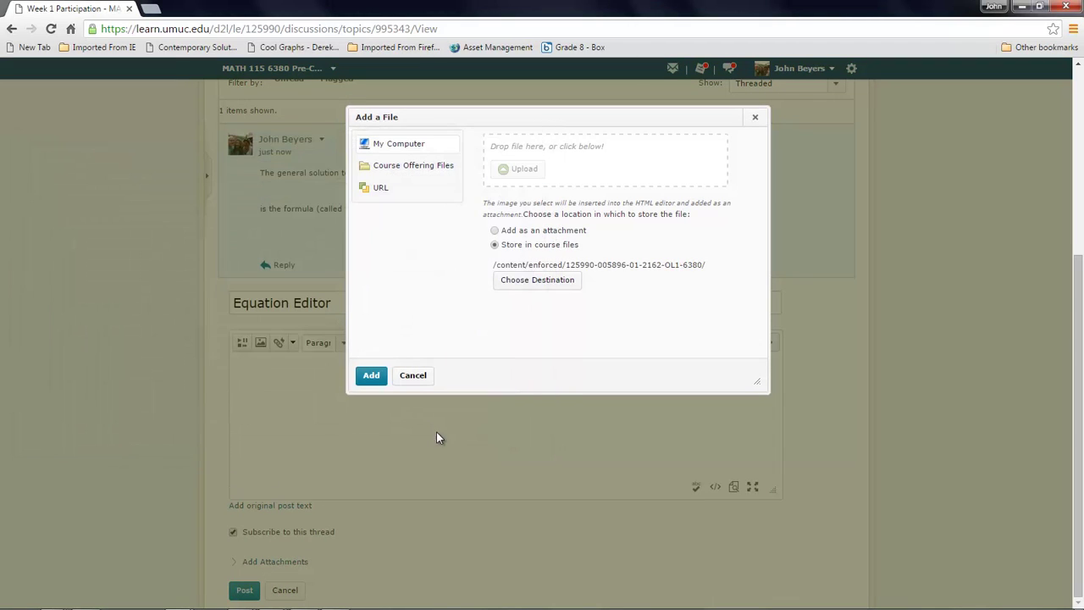
- Insert the uploaded graph picture into the reply with the alternative text "Graph Image"
left_click(370, 378)
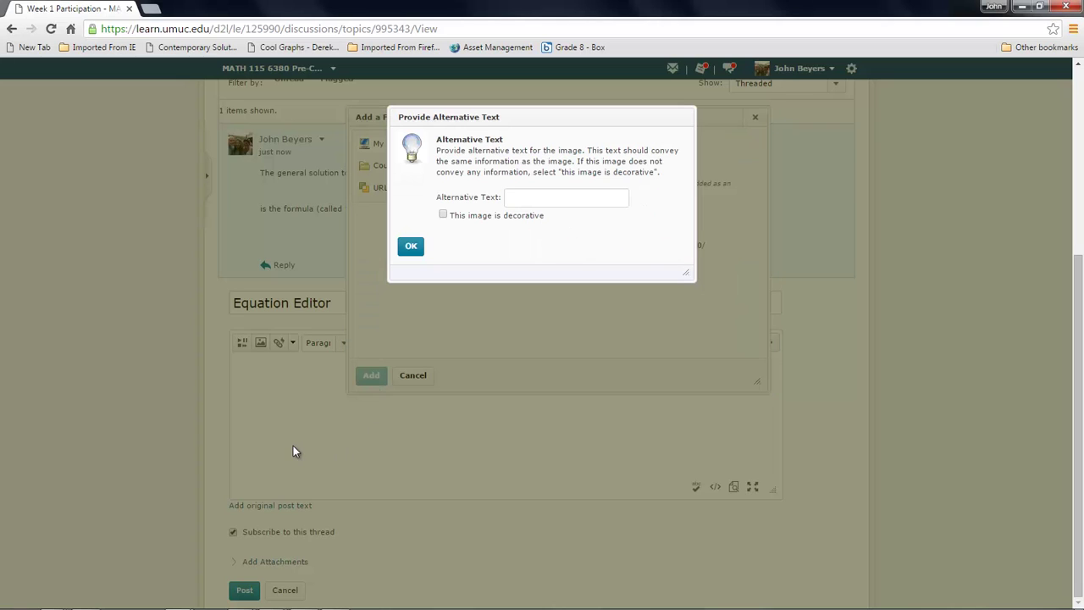
left_click(519, 196)
type("Graph")
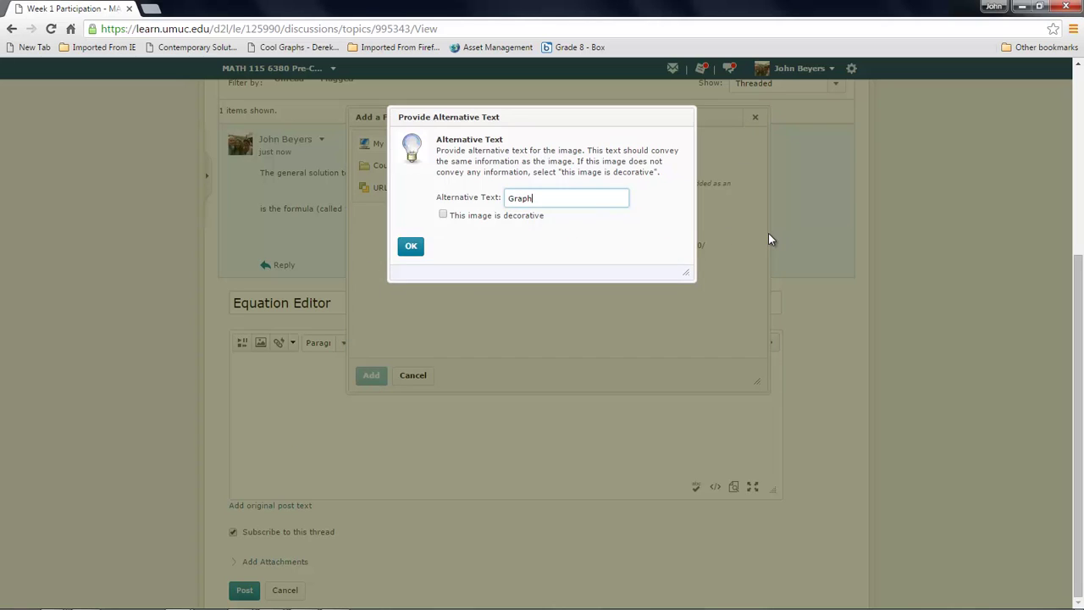
type(" Image")
left_click(411, 249)
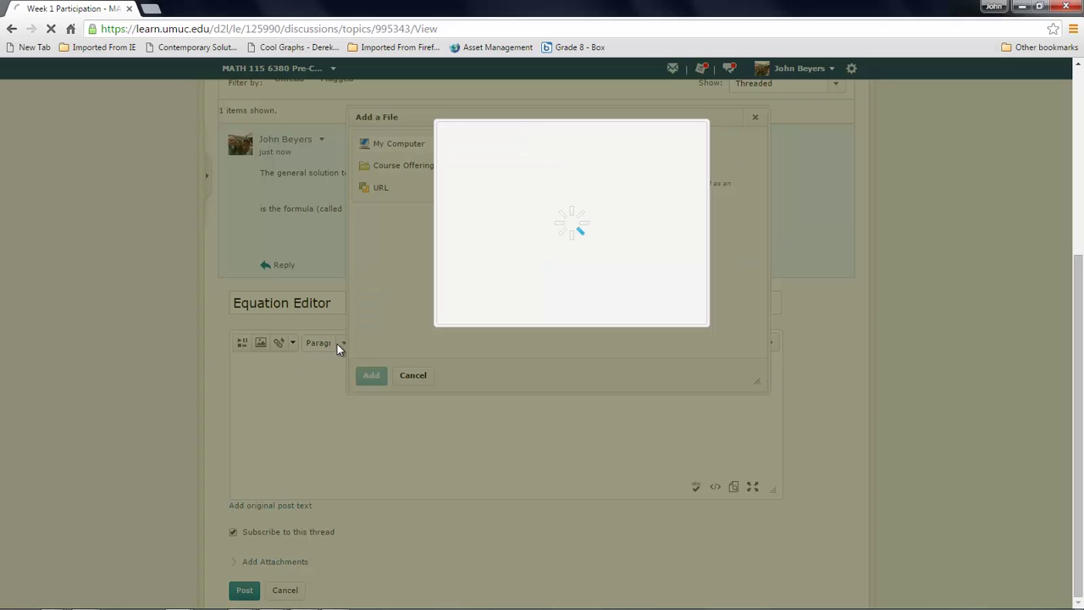
left_click(466, 388)
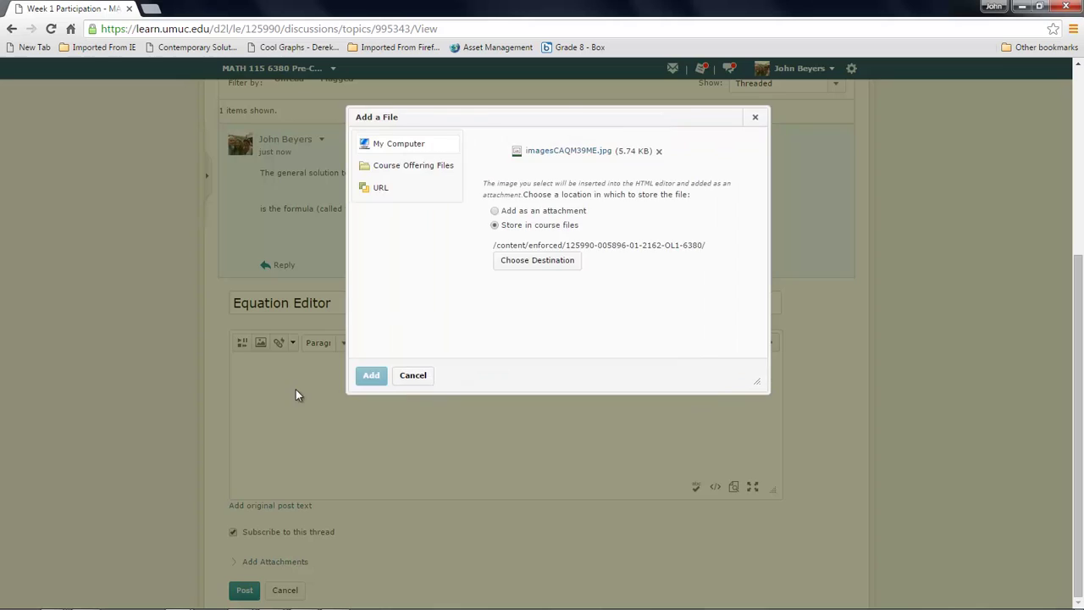
- Write "This is an example of a graph image in LEO." below the graph in the reply
scroll(610, 436, "up", 3)
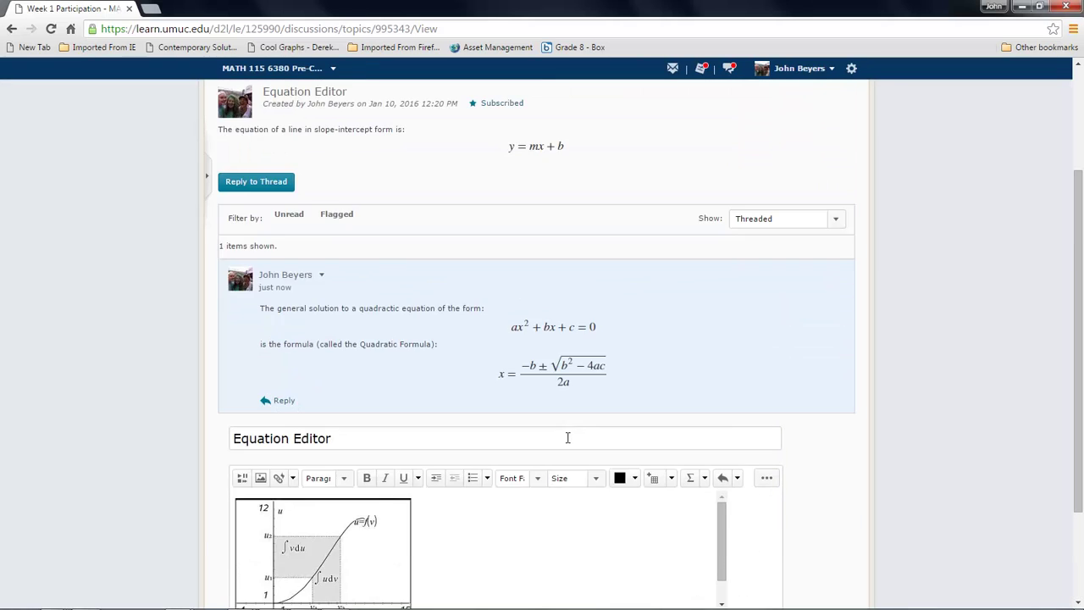
scroll(312, 413, "down", 3)
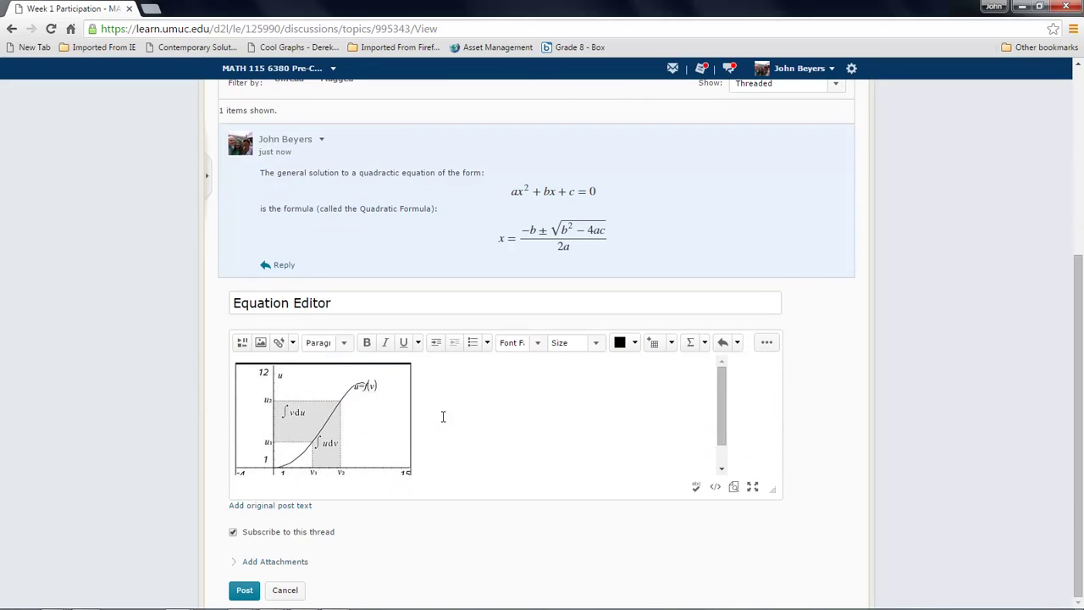
scroll(575, 426, "down", 1)
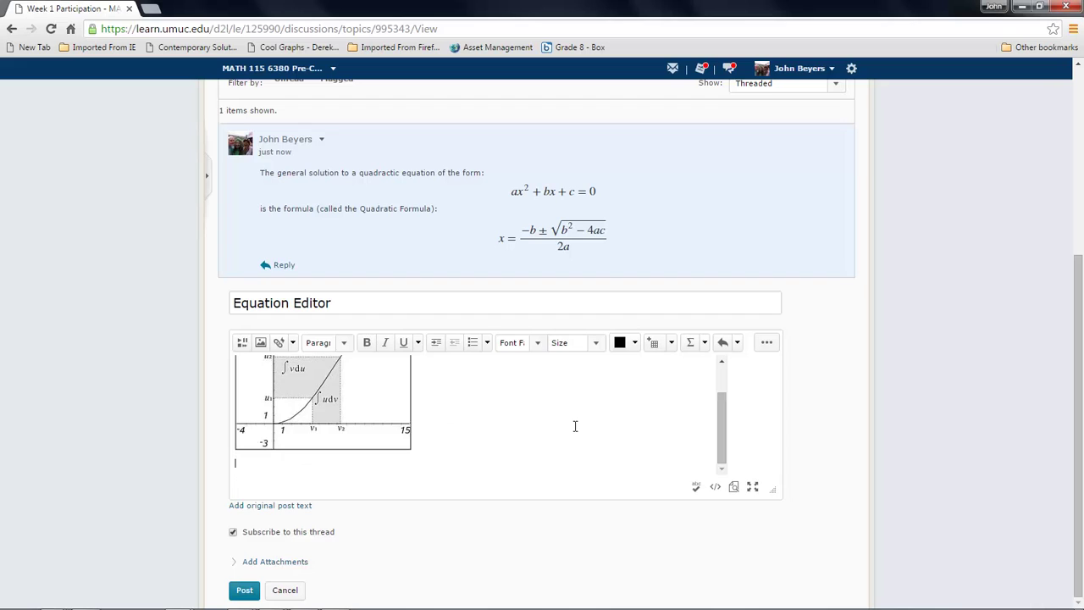
type("This is an example of a graph imag")
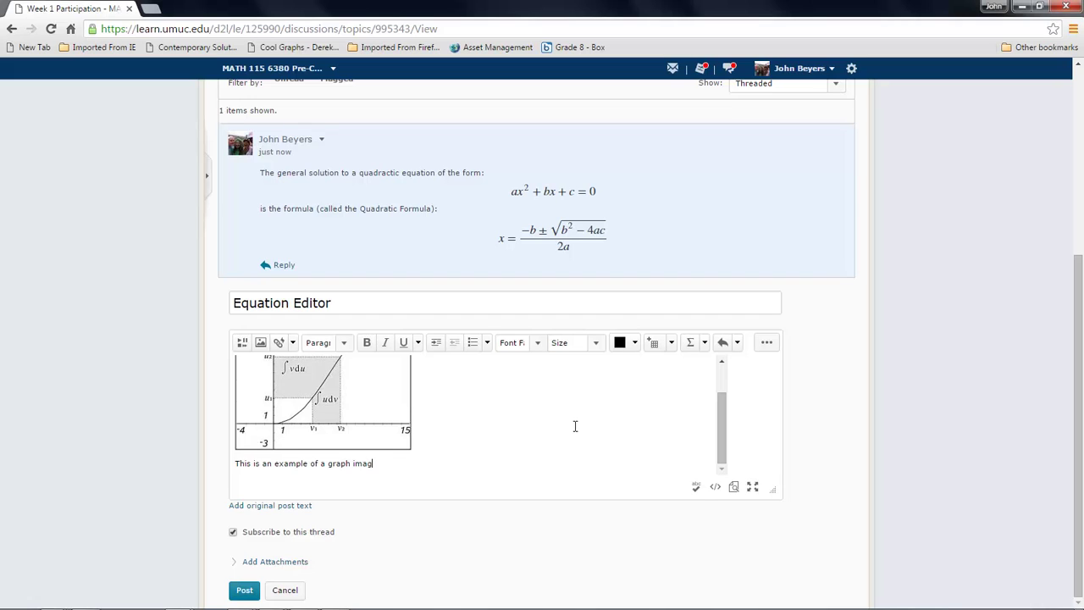
type("e in the e")
key("BackSpace")
key("BackSpace")
key("BackSpace")
key("BackSpace")
type("LEO.")
- Dismiss the Windows color scheme prompt without choosing any of its options
scroll(473, 410, "up", 3)
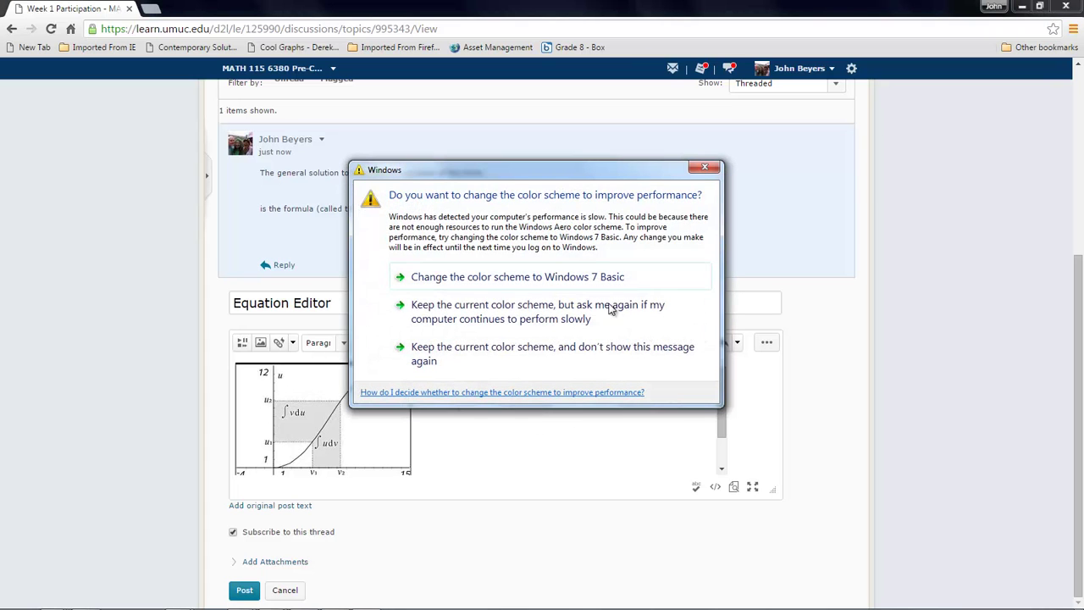
left_click(698, 168)
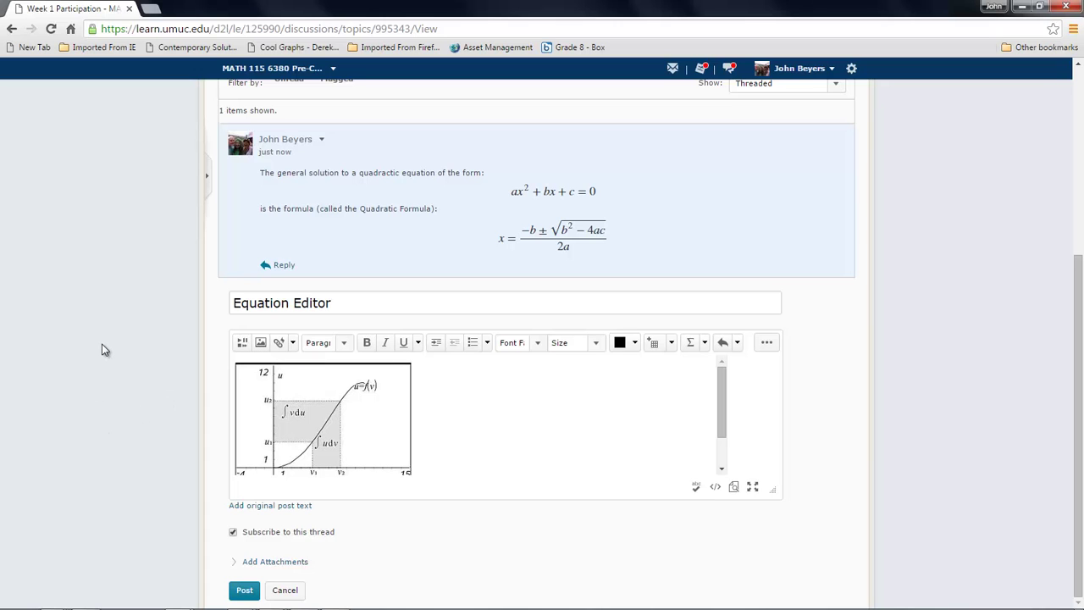
scroll(81, 255, "up", 3)
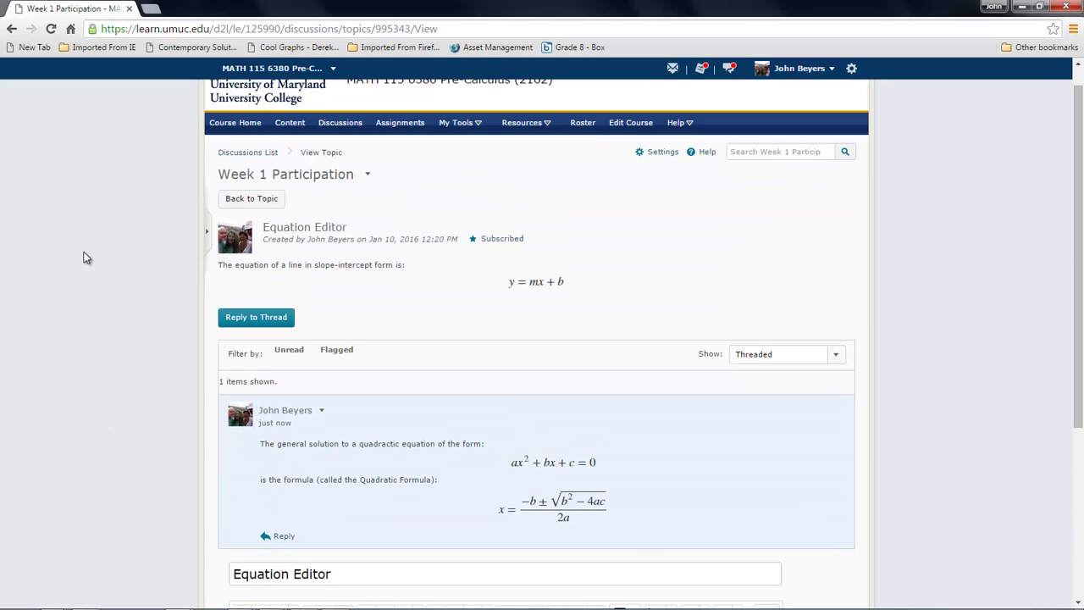
scroll(83, 257, "down", 2)
scroll(93, 410, "down", 2)
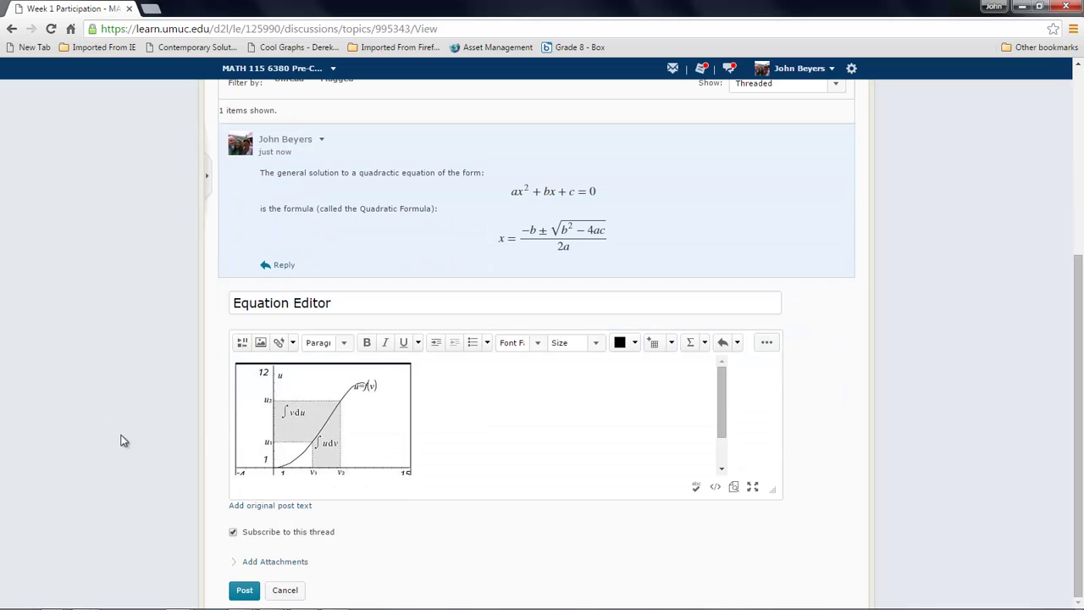